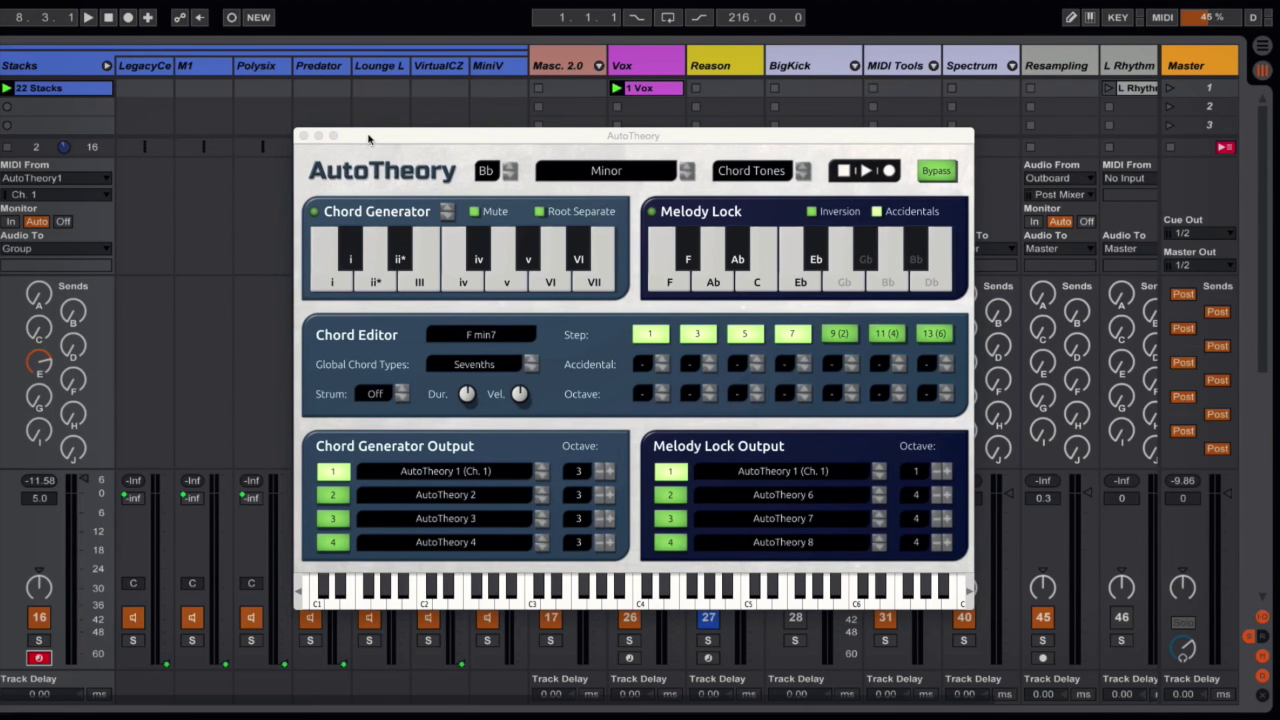
- Focus AutoTheory and open its Preferences on the MIDI In page, showing only ASR10 enabled
left_click(368, 139)
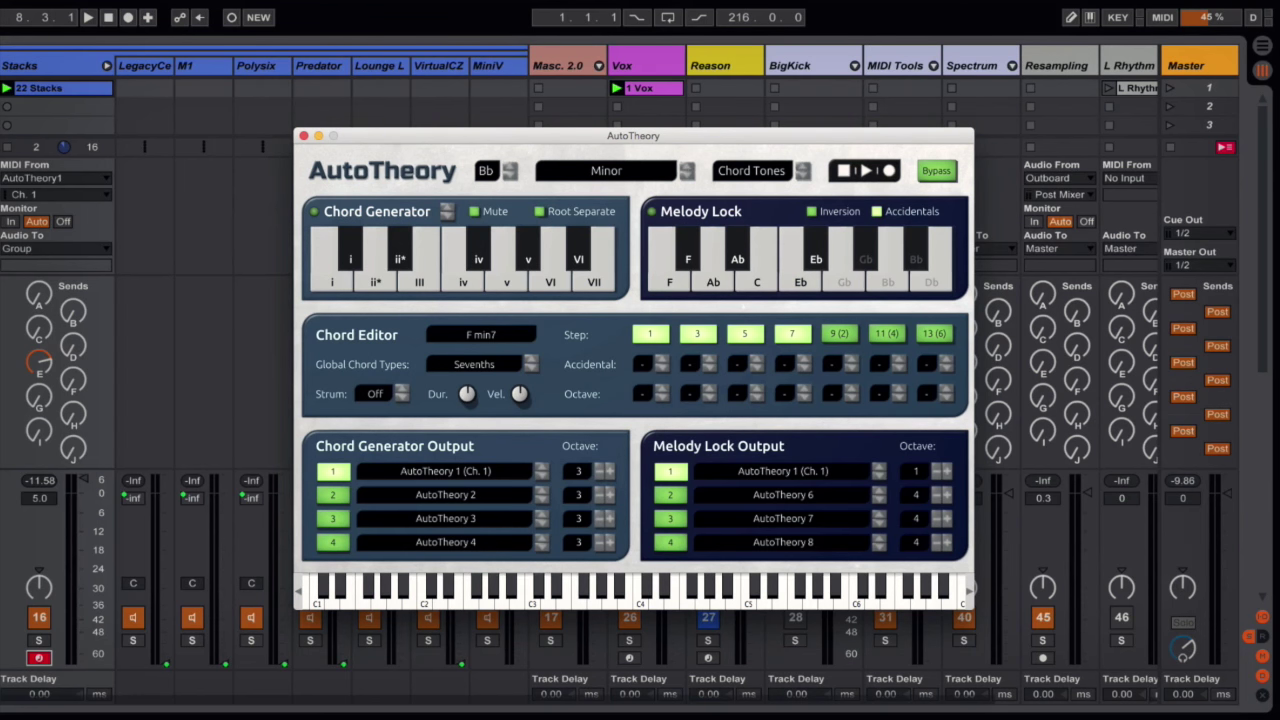
key("super+comma")
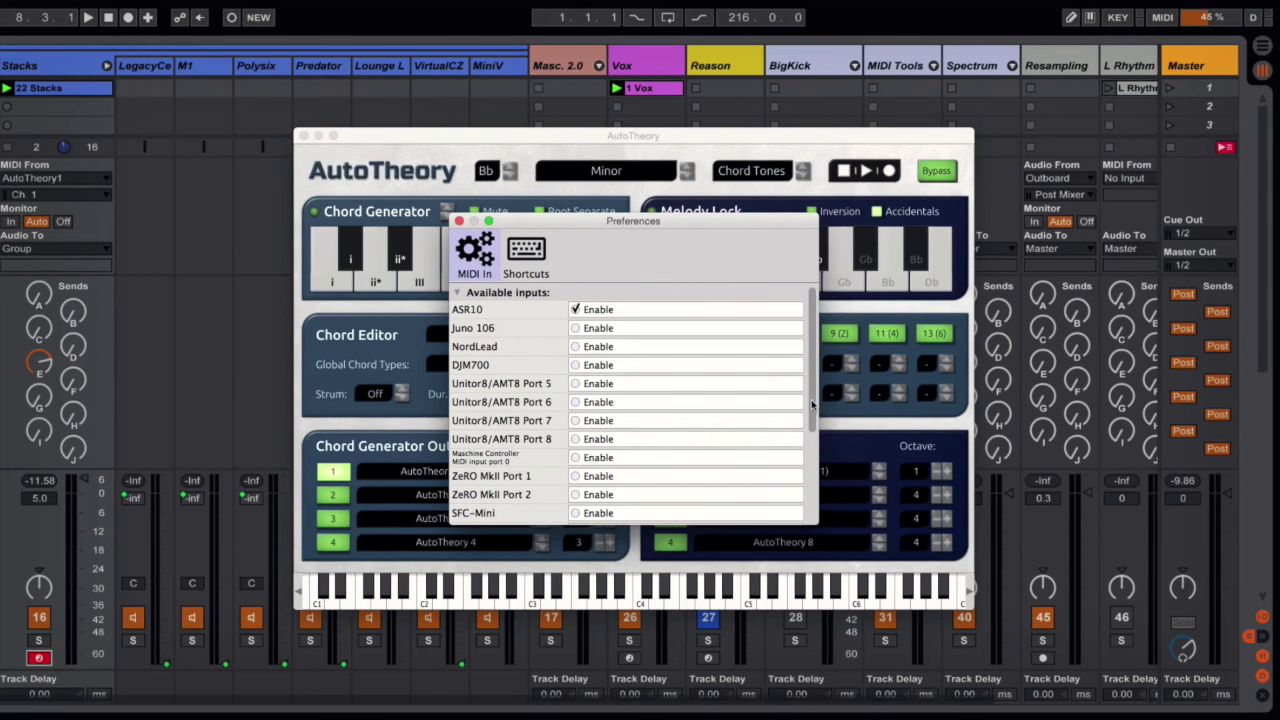
- Scroll through AutoTheory's available MIDI inputs to confirm ASR10 is the only one enabled
mouse_move(813, 407)
left_mouse_down()
mouse_move(821, 507)
mouse_move(813, 402)
left_mouse_up()
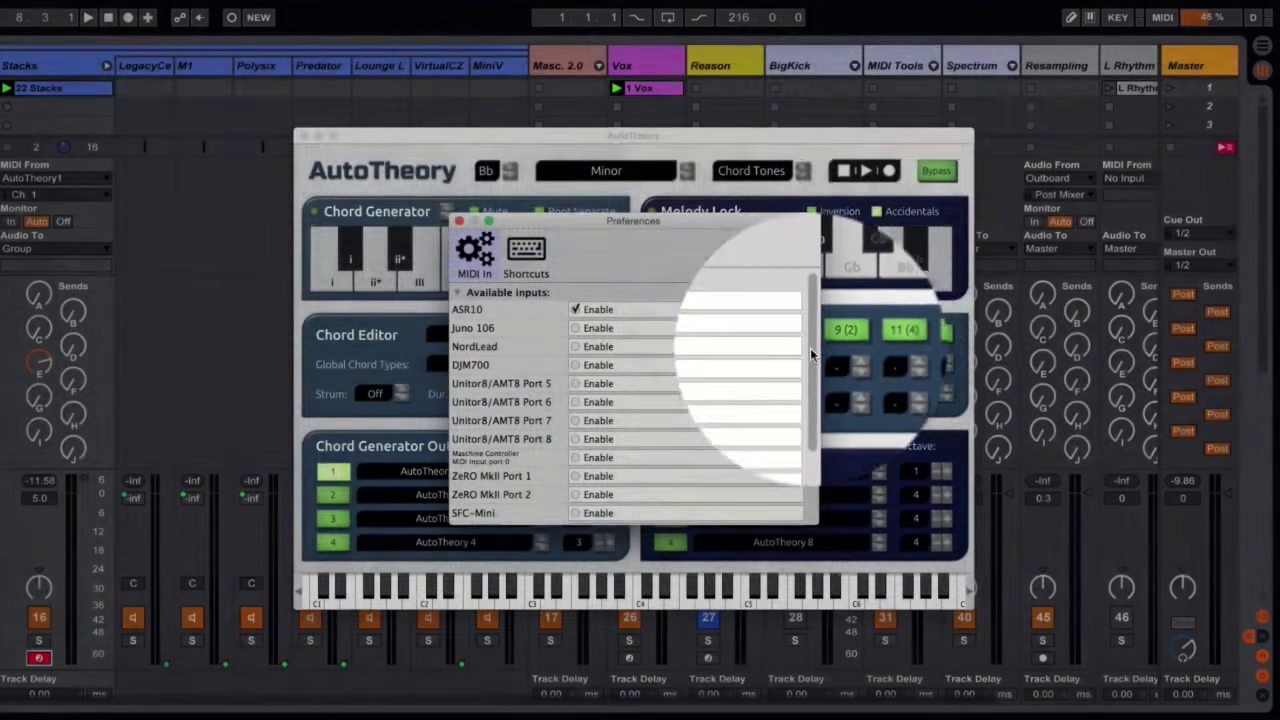
left_click_drag(815, 358, 812, 400)
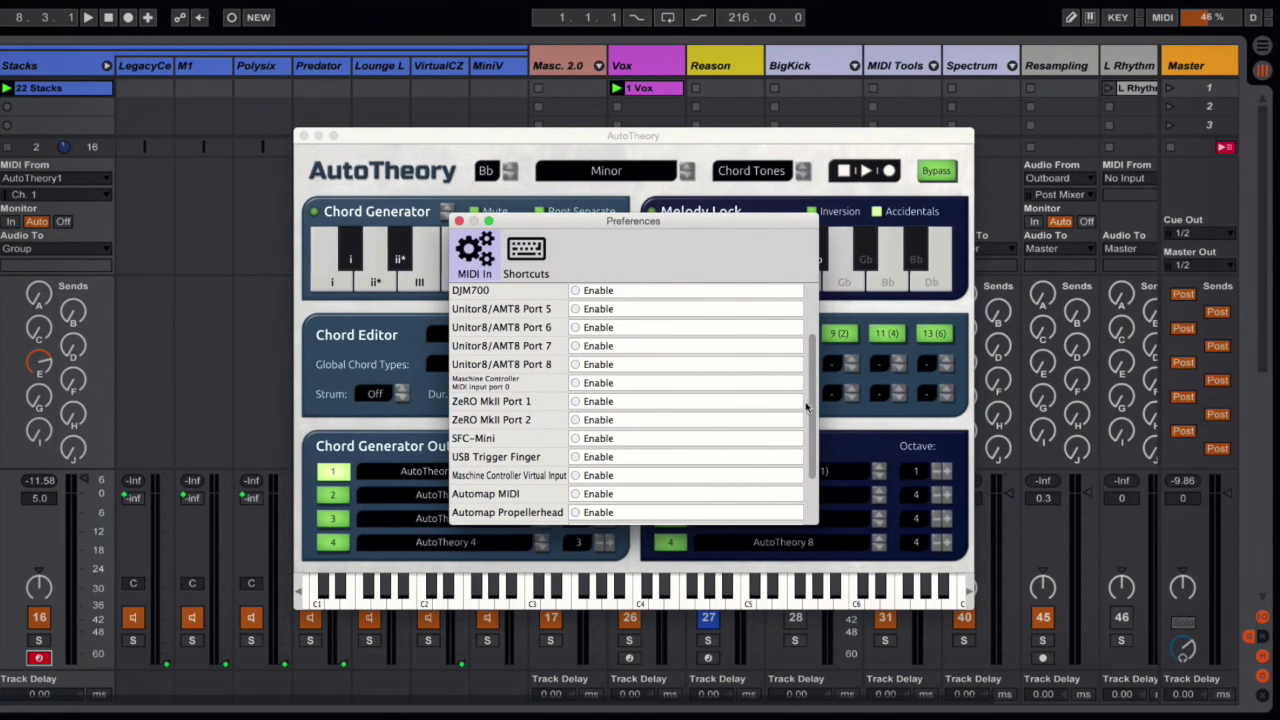
scroll(810, 405, "down", 3)
scroll(810, 405, "up", 6)
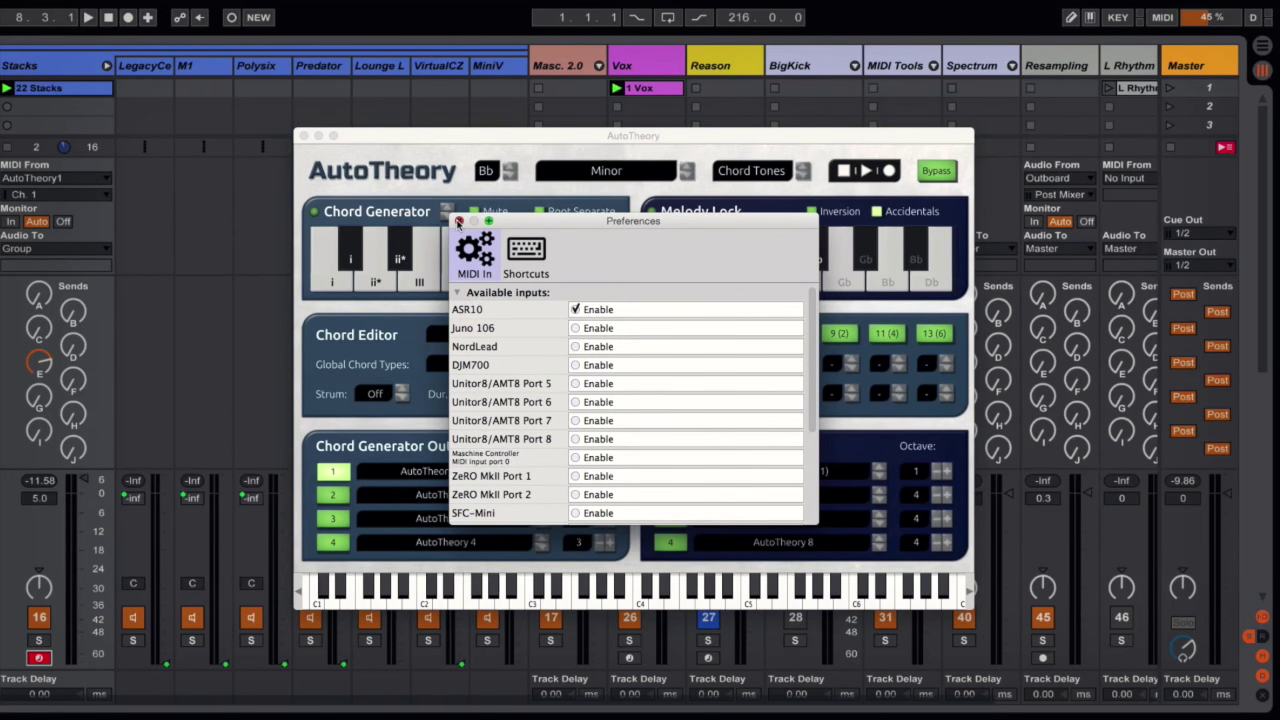
- Close AutoTheory's Preferences, disarm the Stacks track, and bring the AutoTheory window back
left_click(458, 221)
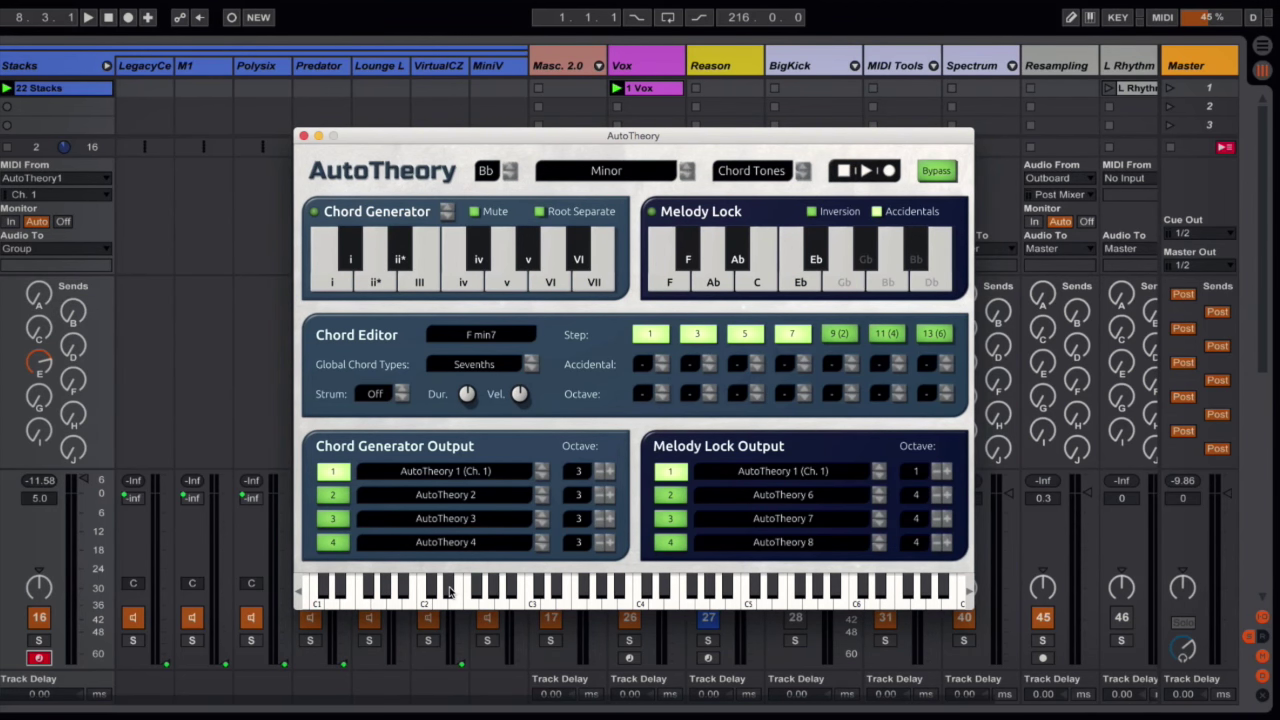
left_click(40, 657)
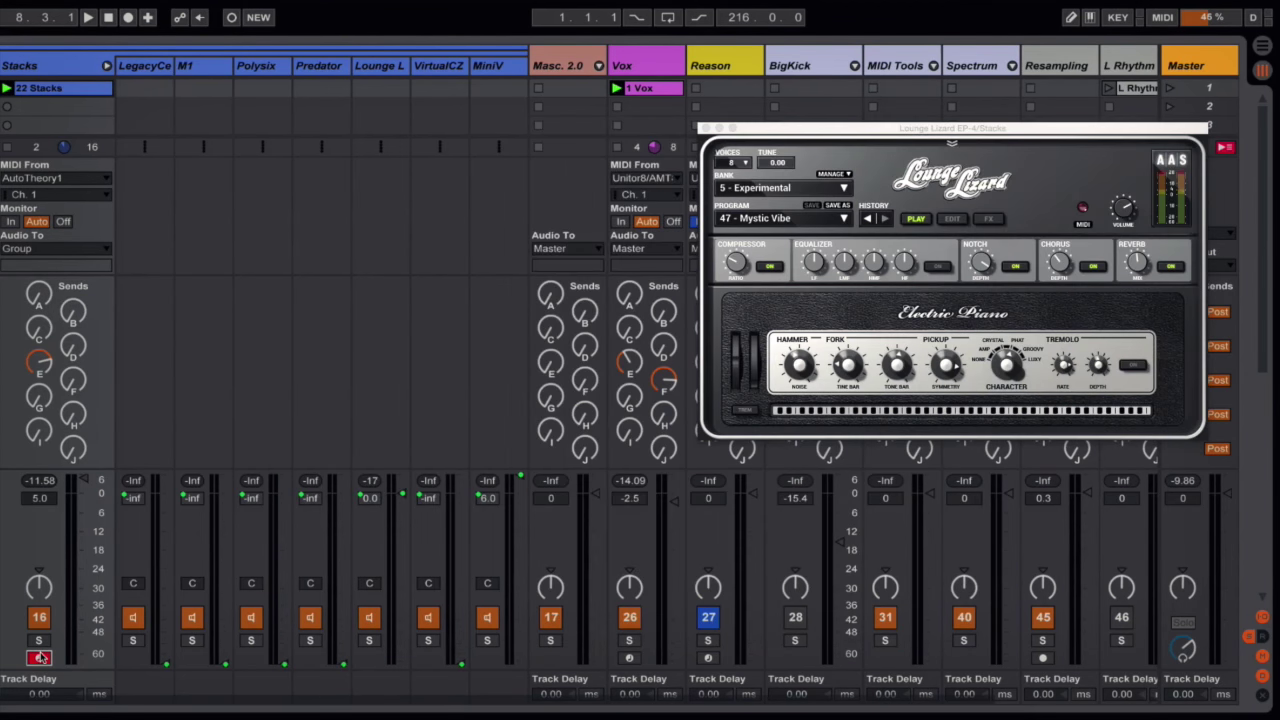
left_click(40, 657)
left_click(40, 657)
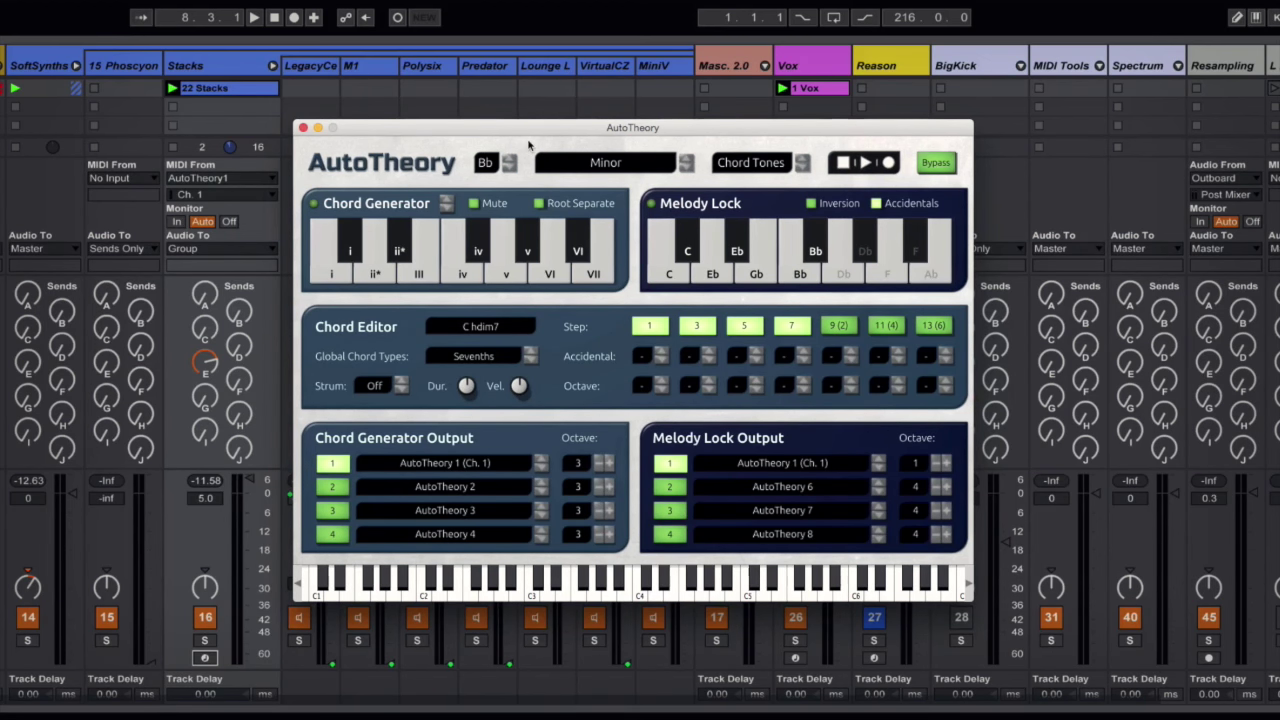
- Move AutoTheory aside and show Stacks' Lounge Lizard EP-4 window with the 47 - Mystic Vibe program
left_click_drag(498, 125, 612, 109)
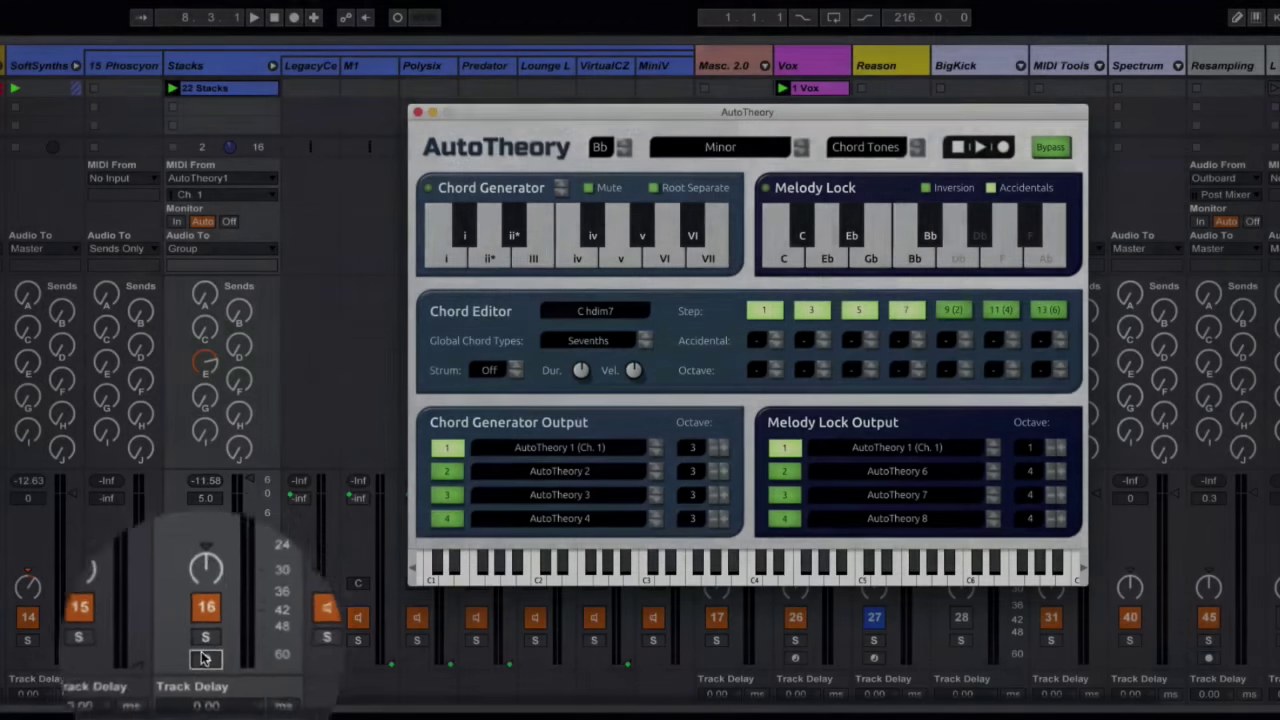
left_click(204, 658)
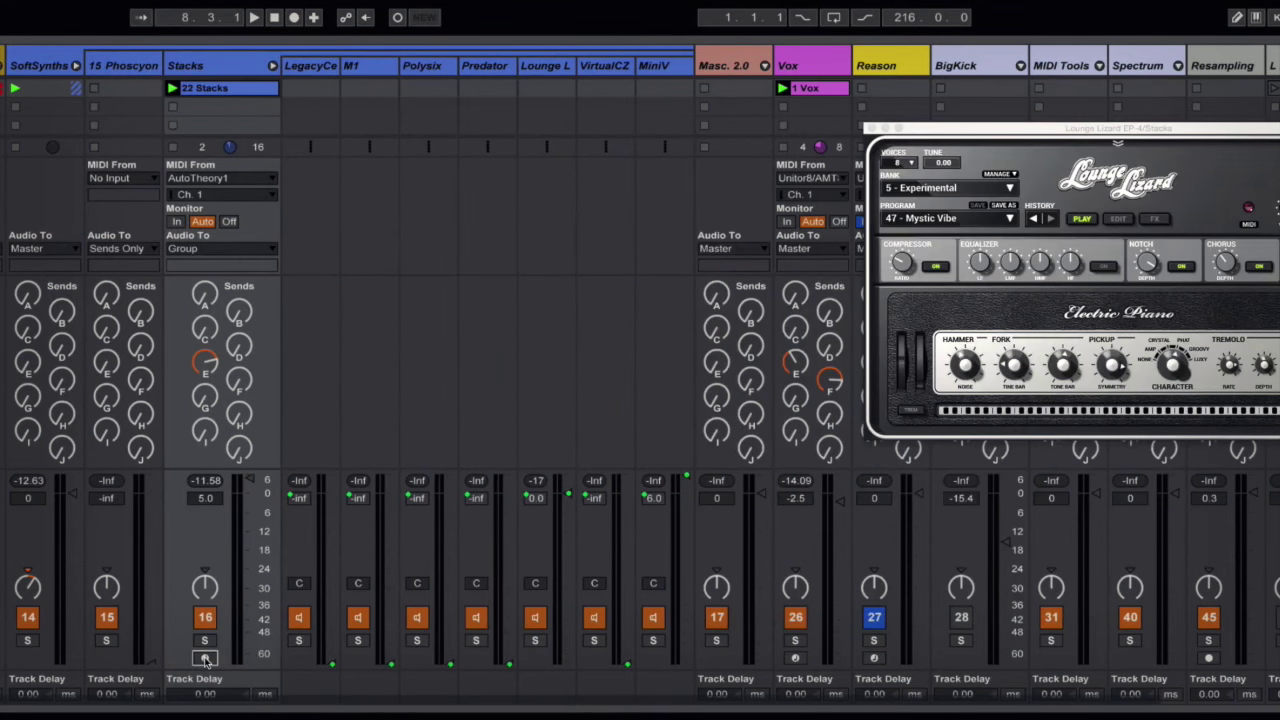
- Arm the Stacks track for recording, with AutoTheory back in front
left_click(204, 658)
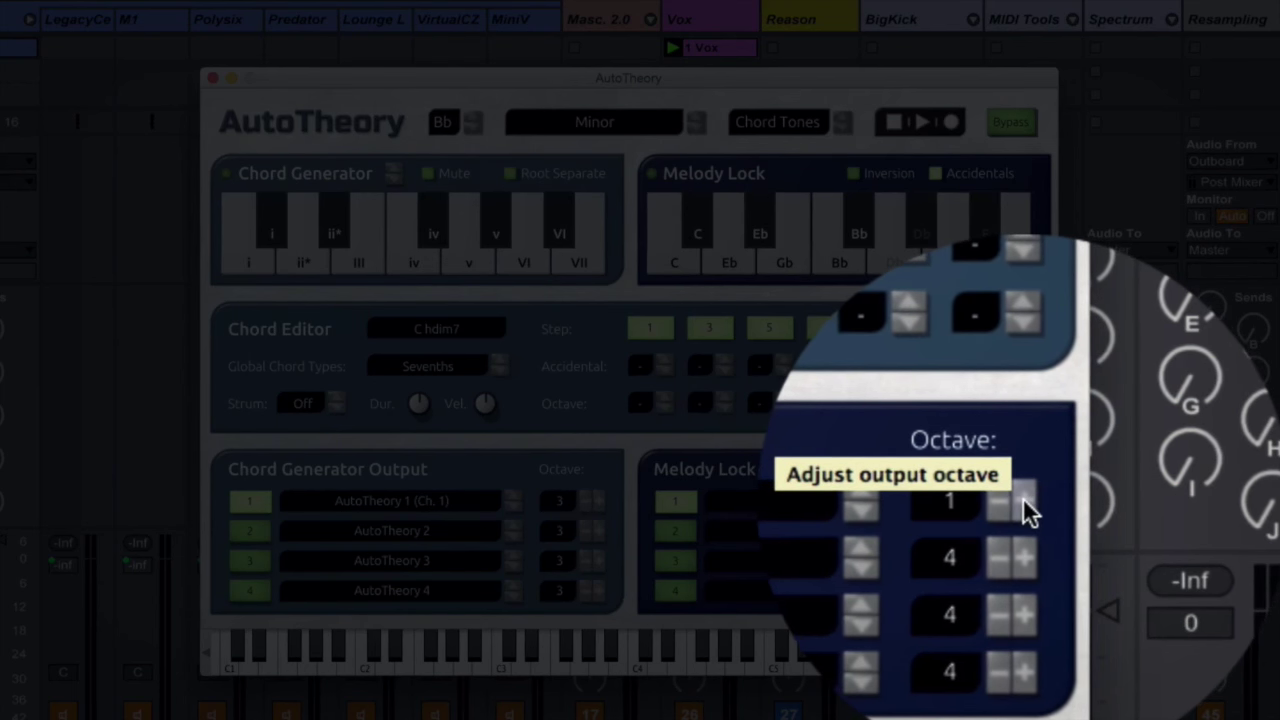
- Raise the first Melody Lock output from octave 1 to octave 4
left_click(1022, 497)
left_click(1022, 497)
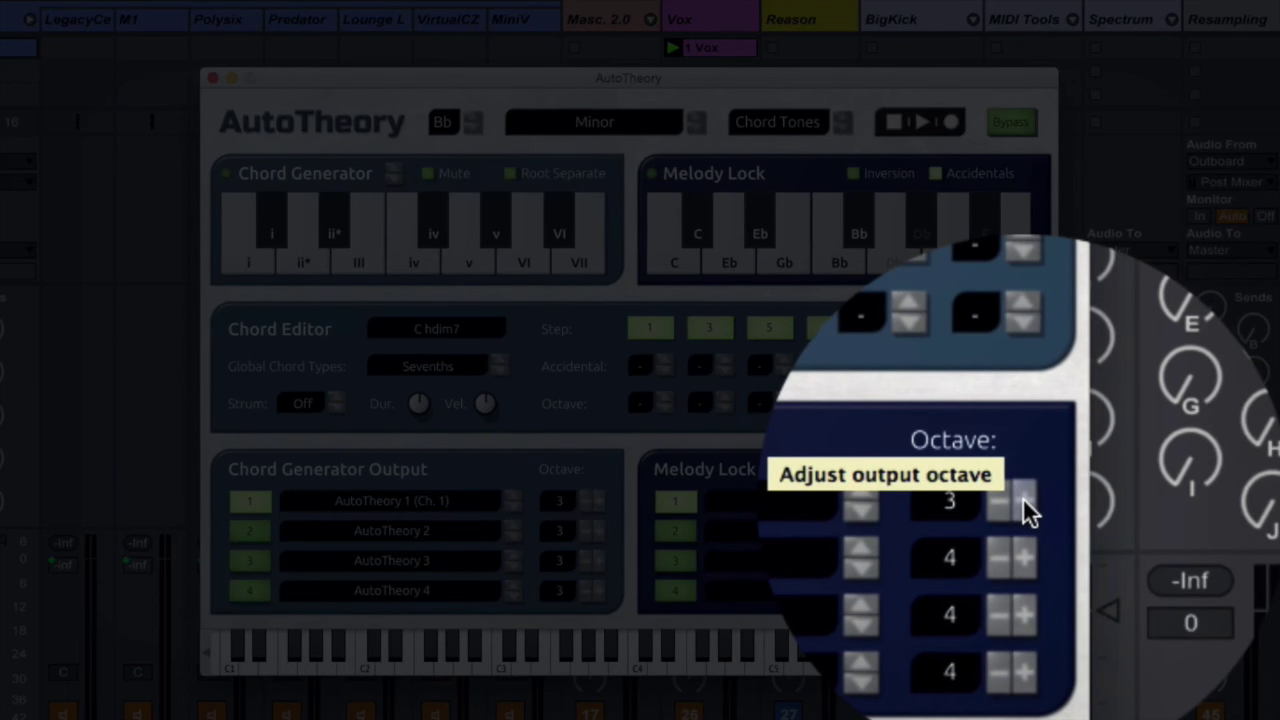
left_click(1022, 497)
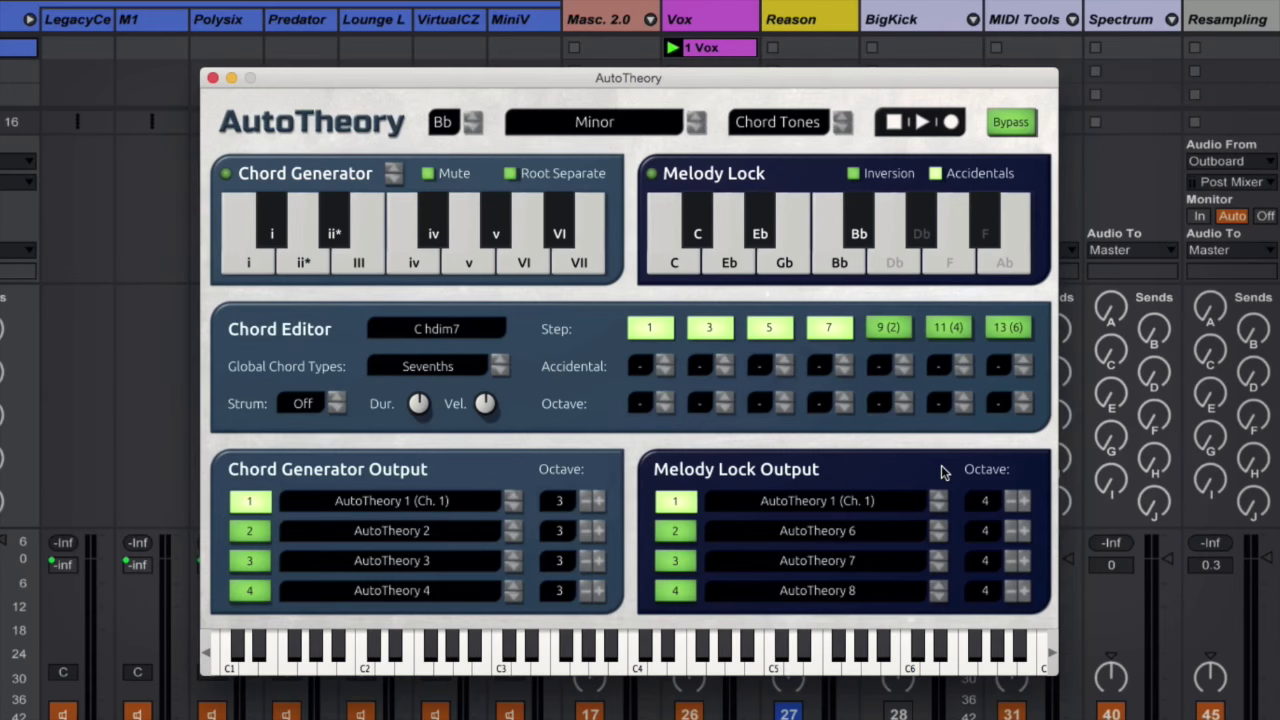
- Play the C hdim7 chord with melody notes C, Eb, Gb and Bb
key("s")
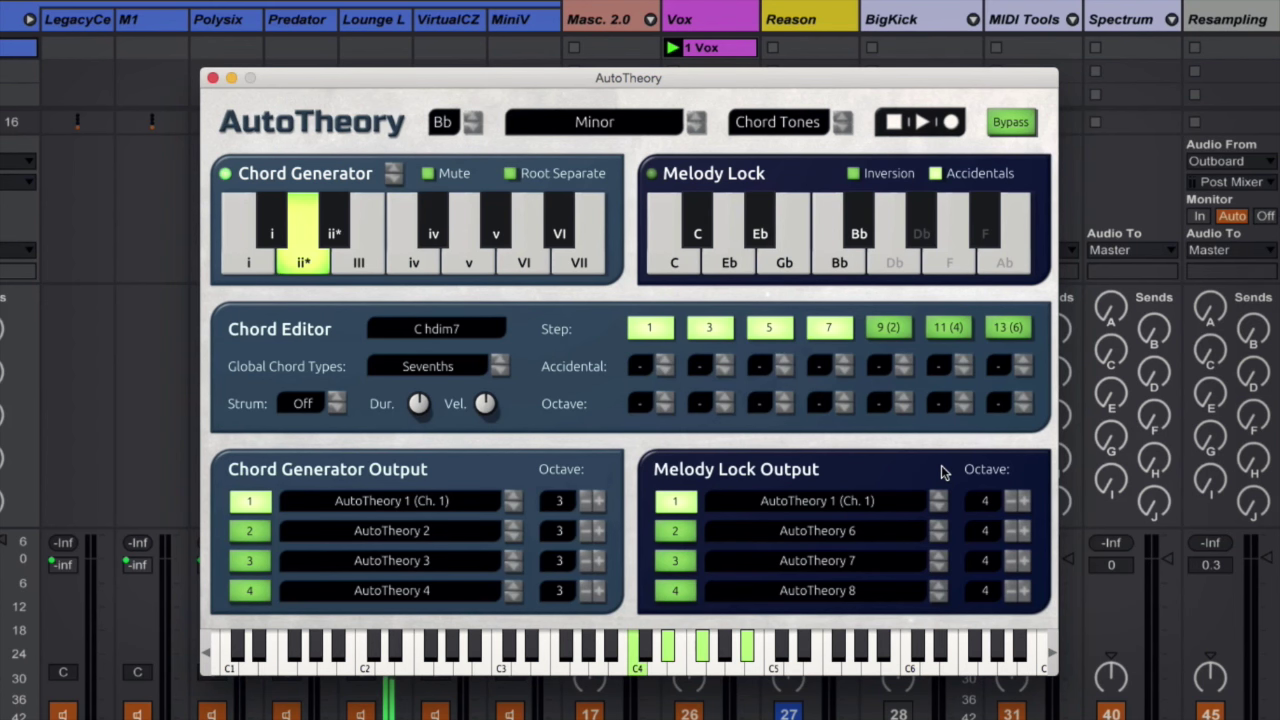
key("k")
key("l")
key("semicolon")
key("apostrophe")
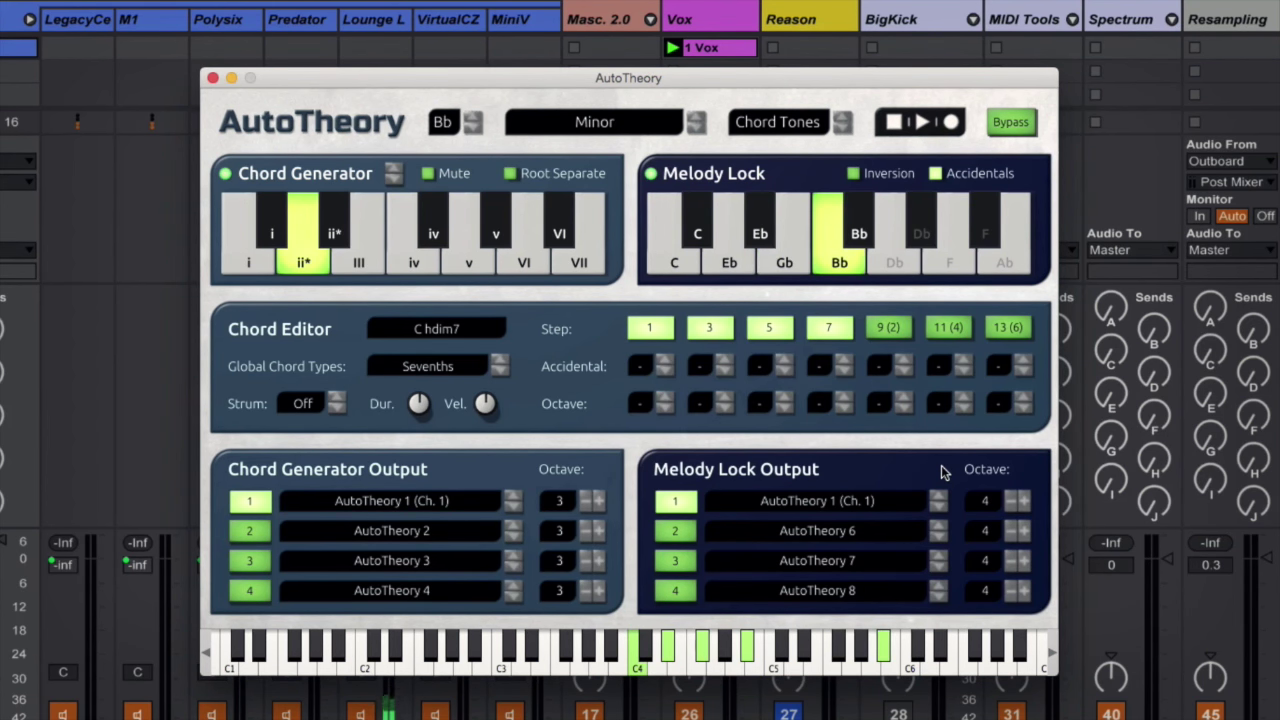
- Play Db maj7 with melody Db, F, Ab, C, then solo Stacks and launch the 22 Stacks clip
key("d")
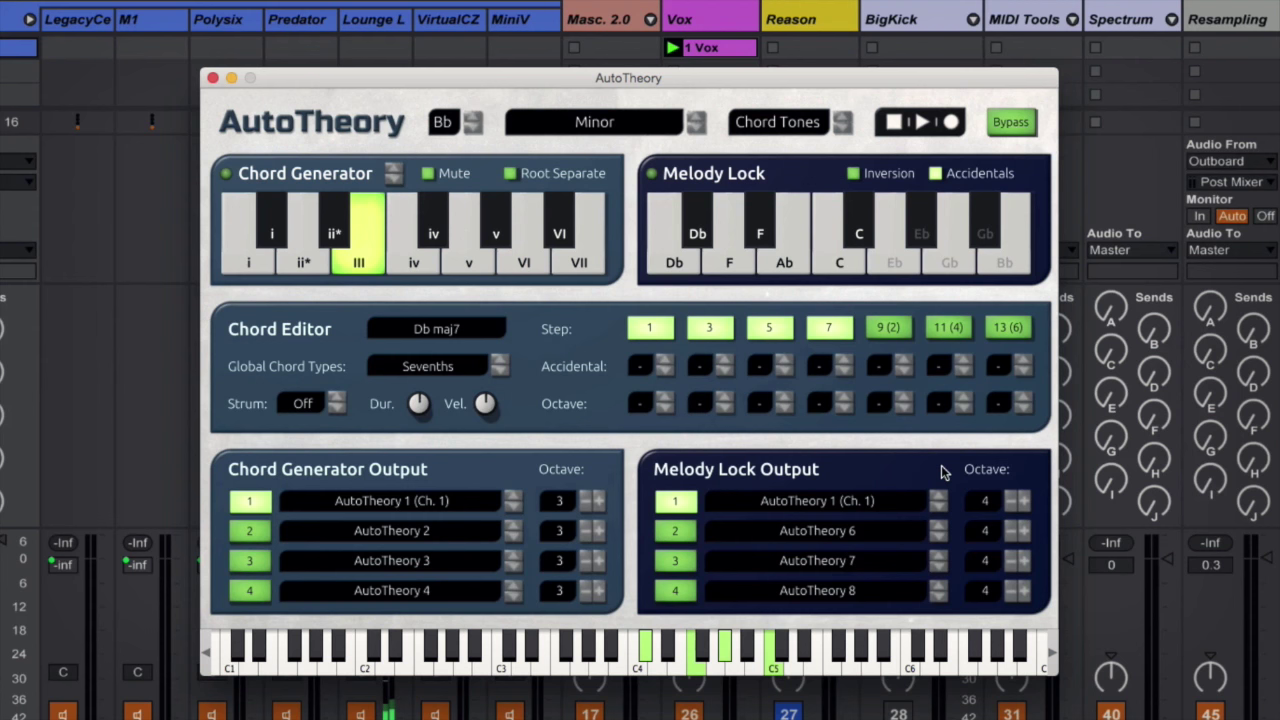
key("k")
key("l")
key("semicolon")
key("apostrophe")
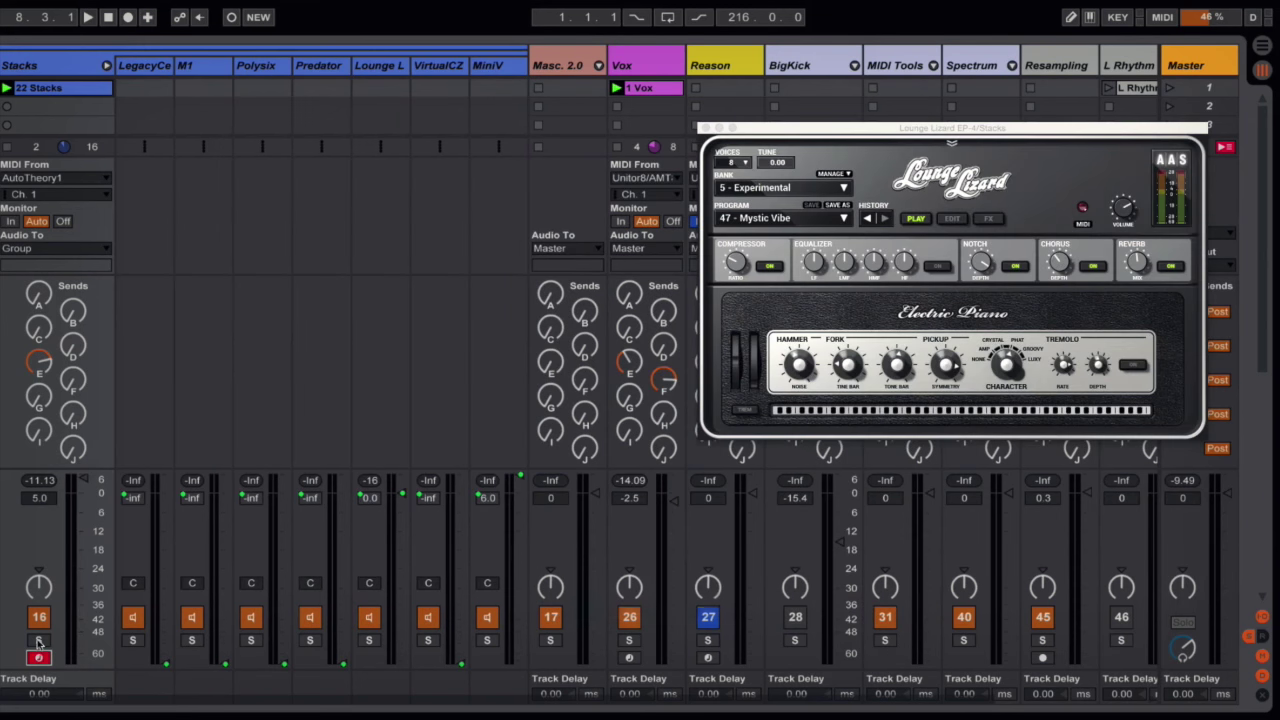
left_click(37, 641)
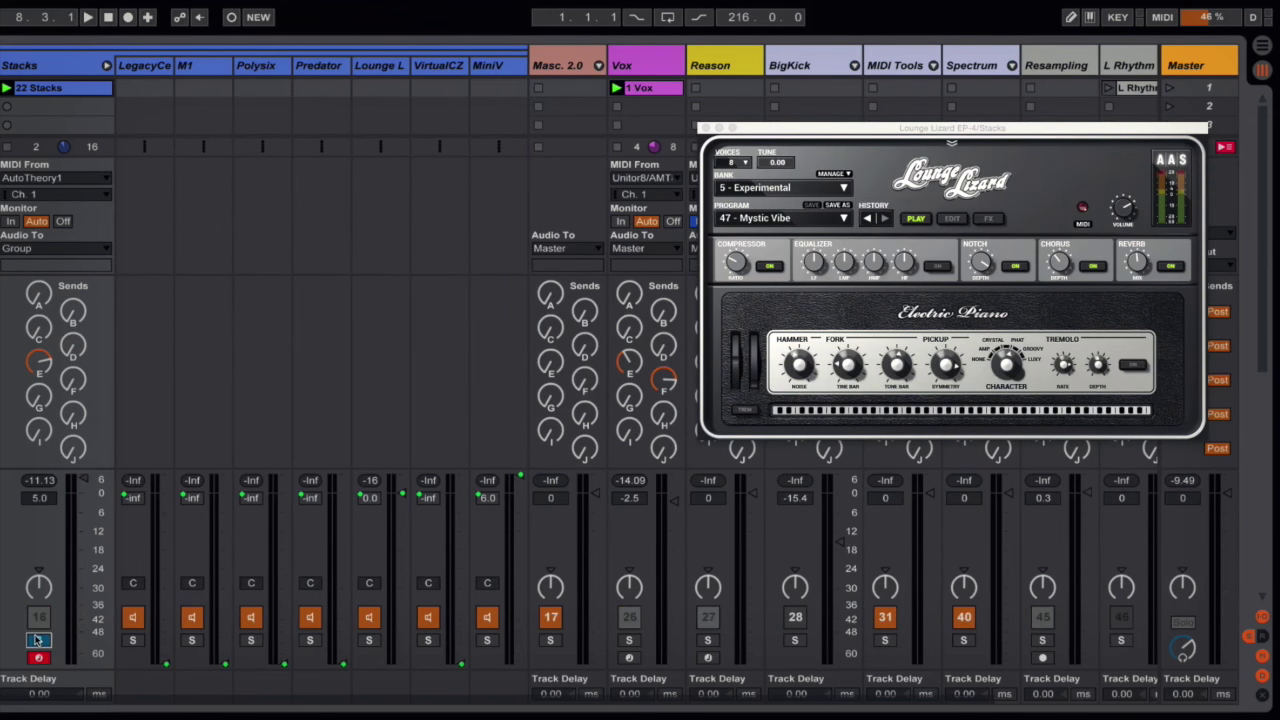
left_click(5, 88)
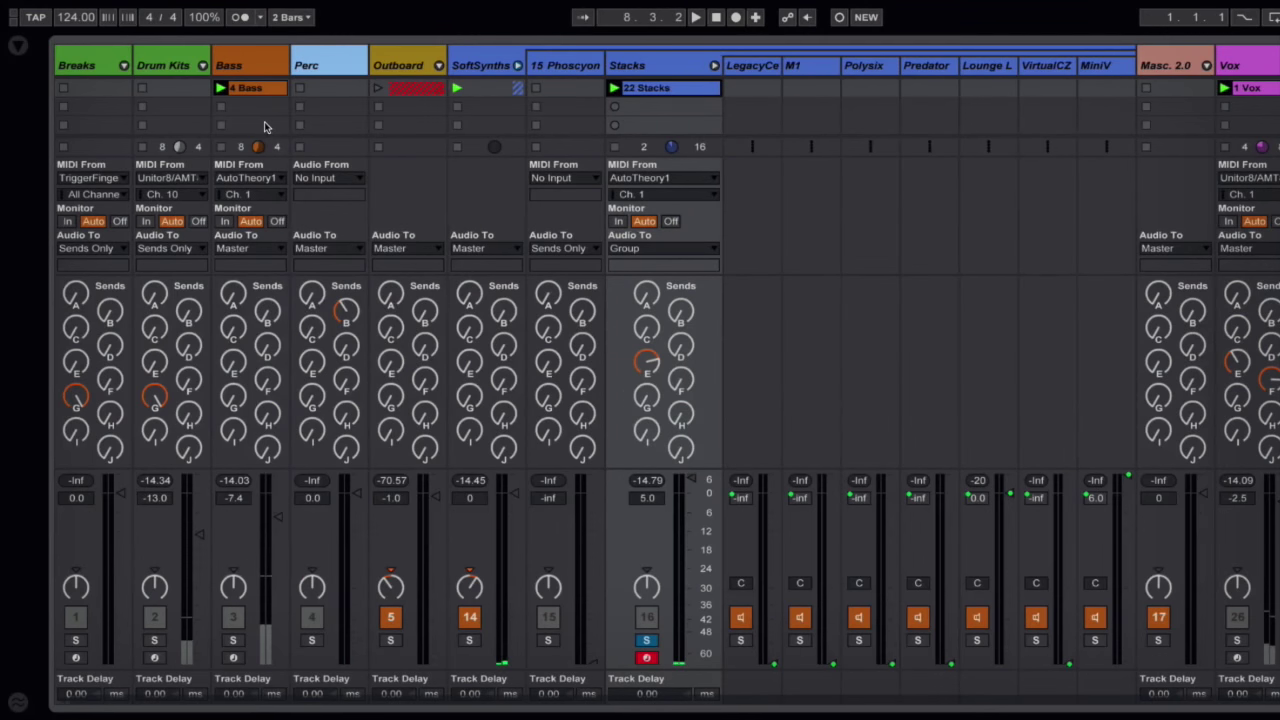
- Select the Bass track and arm it for recording
left_click(245, 68)
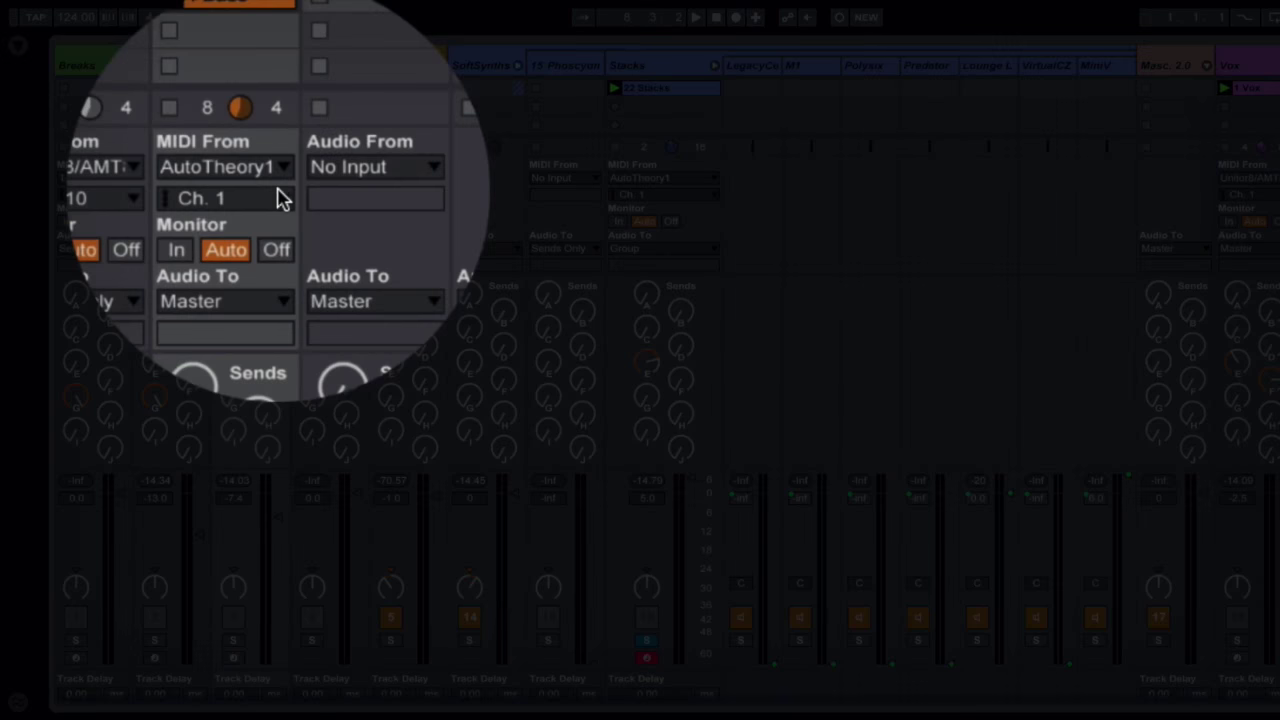
left_click(233, 657)
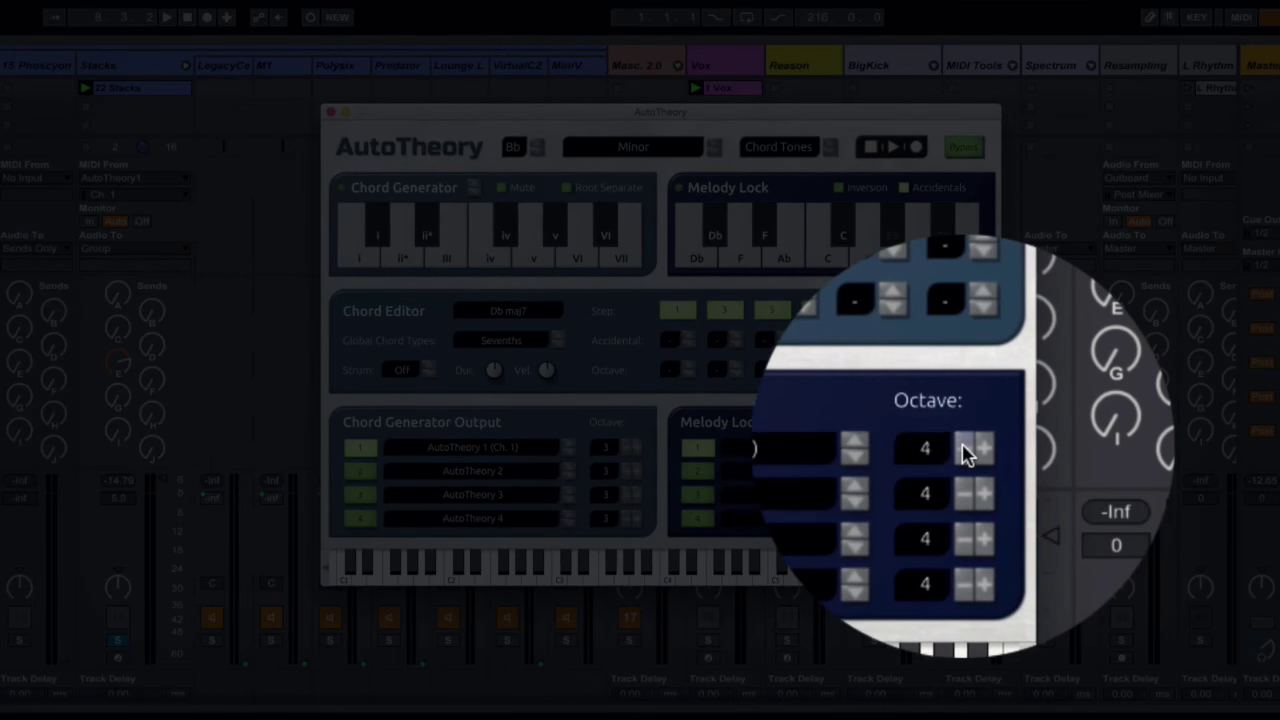
- Drop the first Melody Lock output to octave 1, unsolo Stacks and solo Bass
left_click(965, 452)
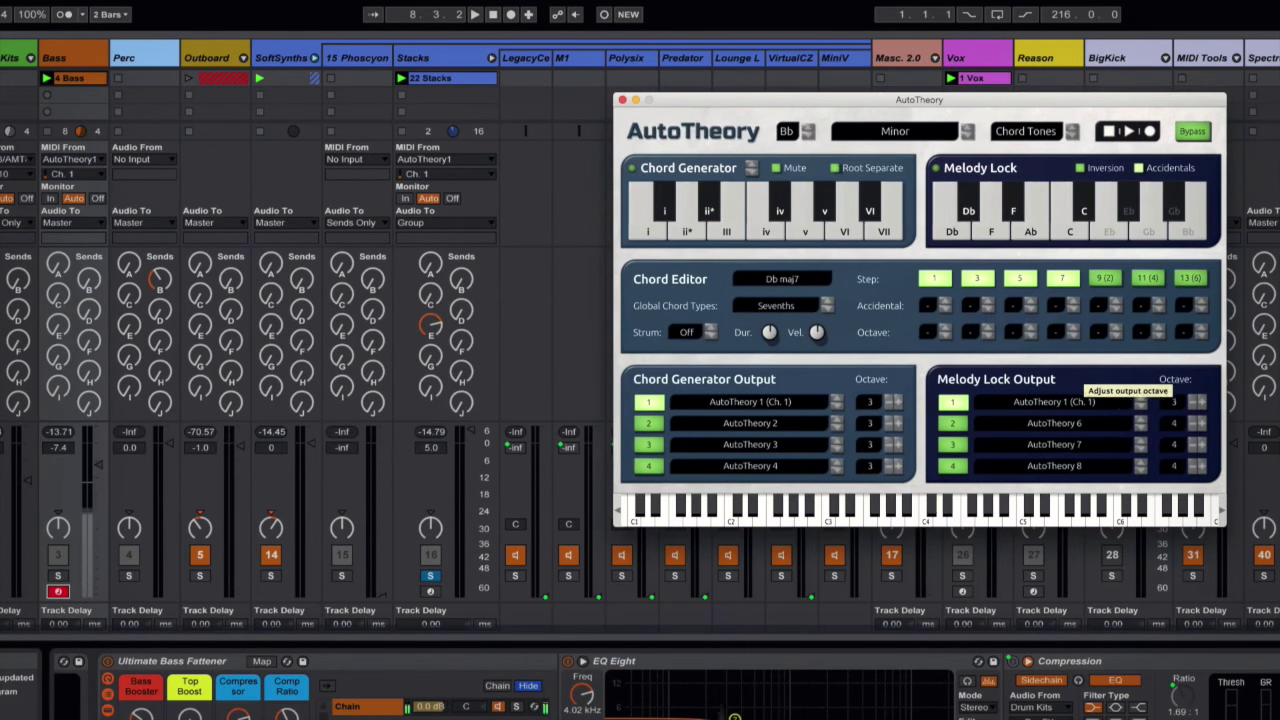
left_click(430, 576)
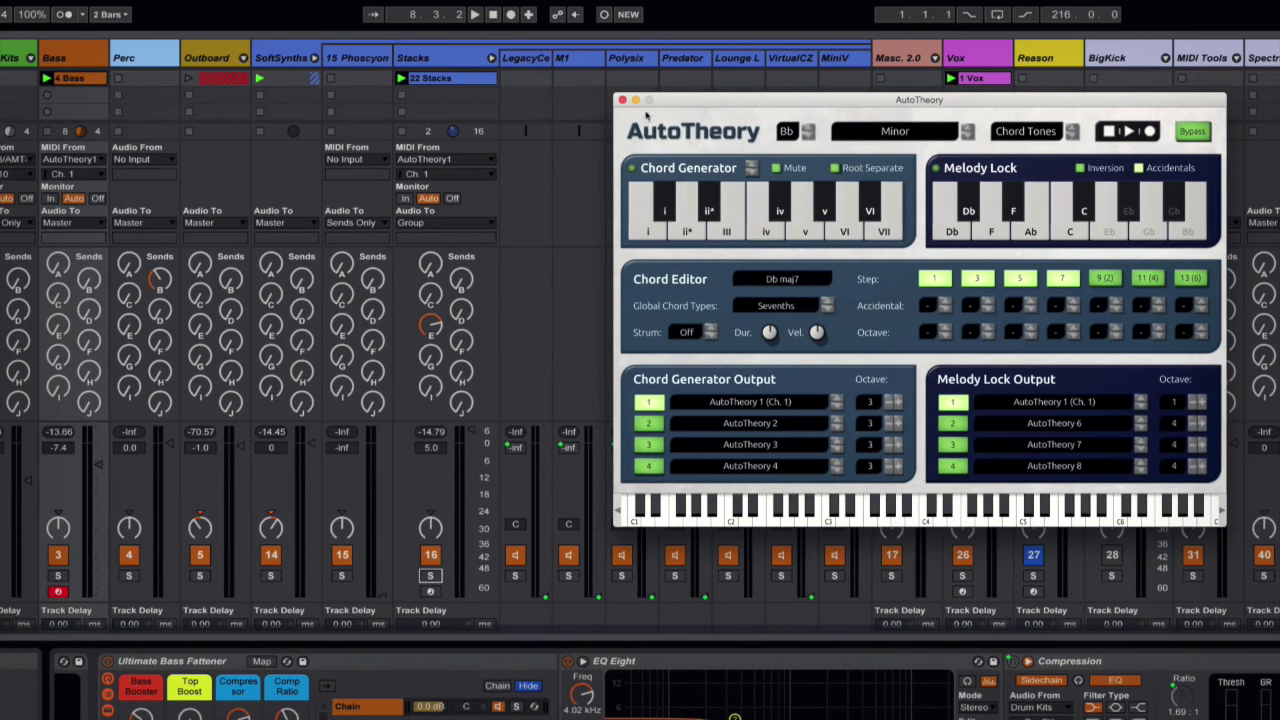
left_click(57, 575)
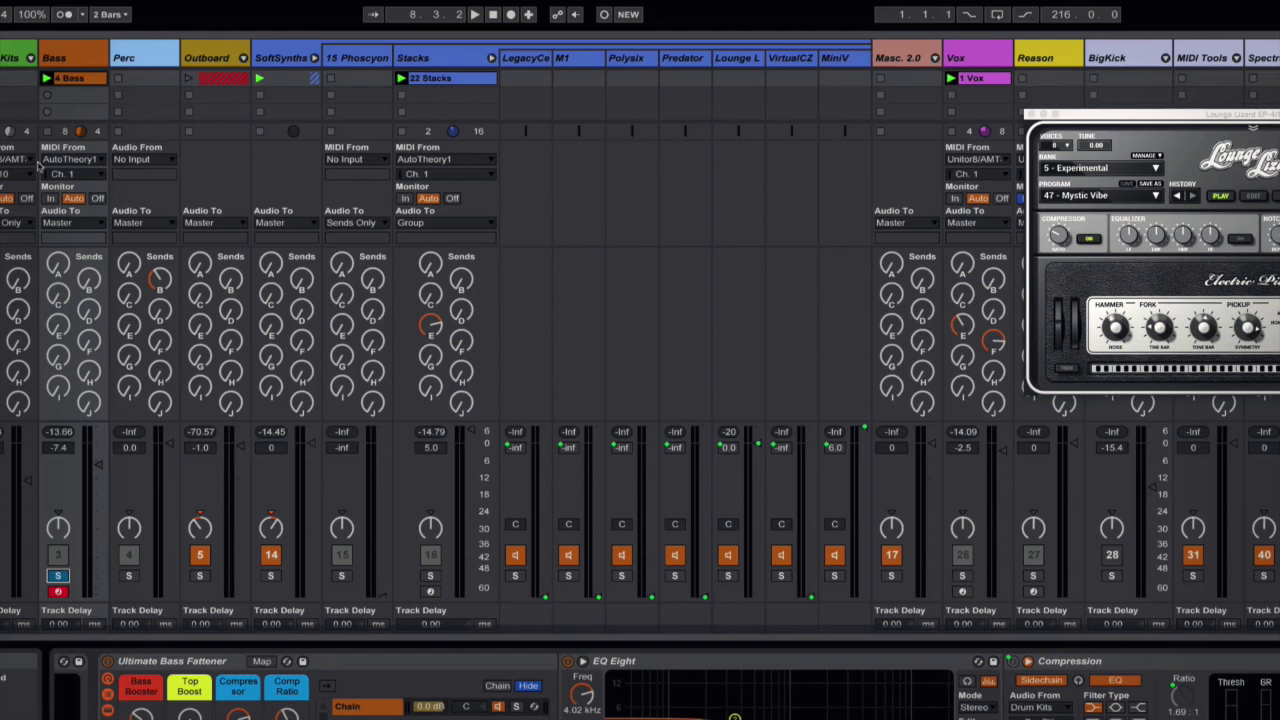
- Launch the 4 Bass clip, then release the Bass track's solo
left_click(45, 79)
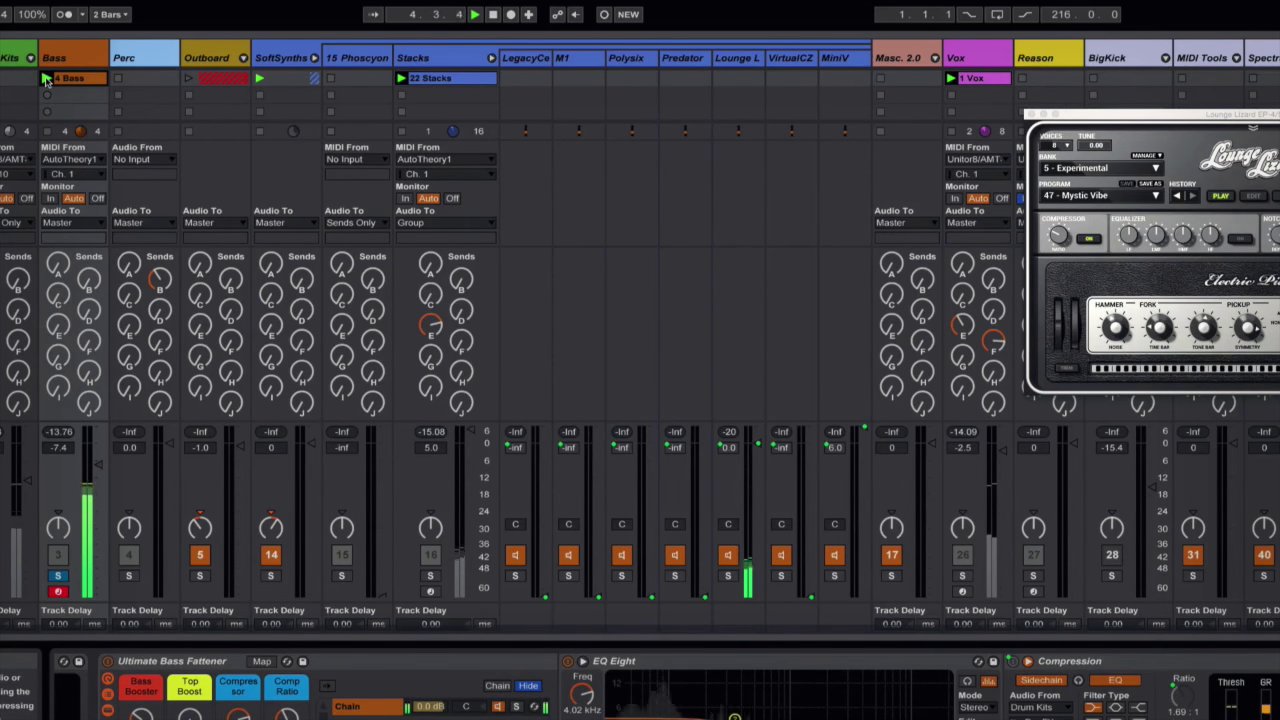
left_click(58, 576)
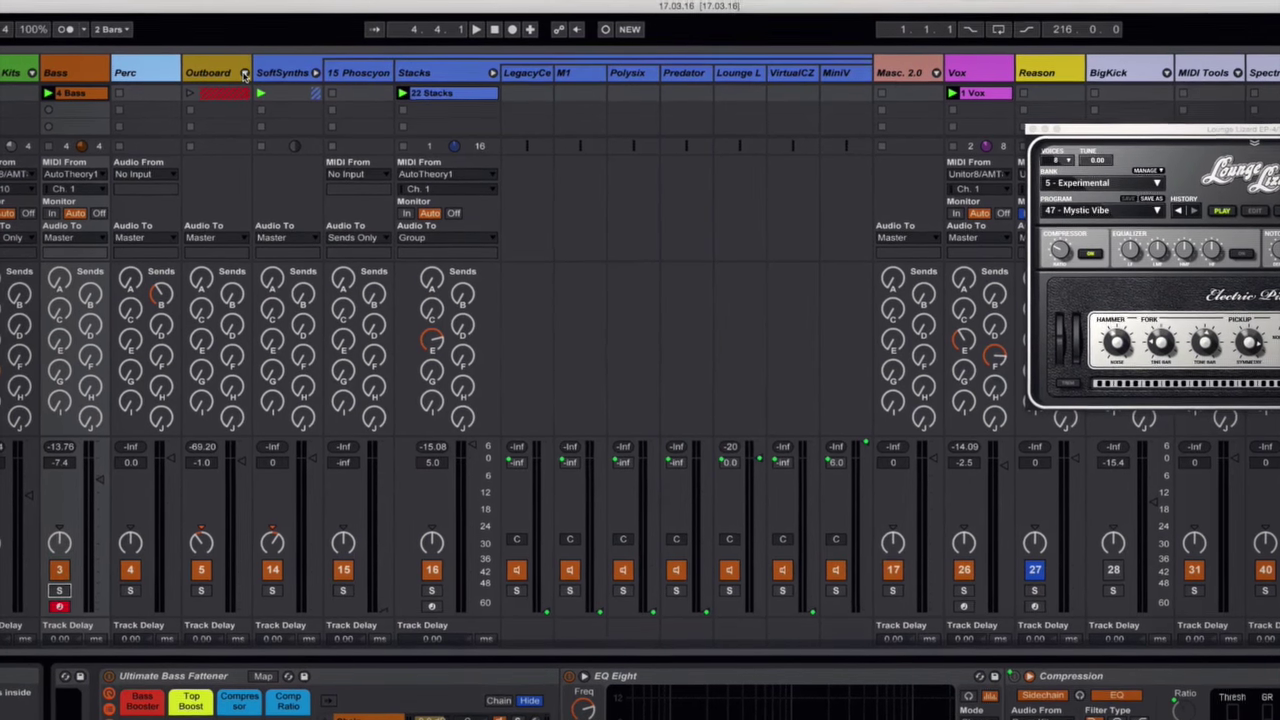
- Show and refold the Outboard group, centre the Lounge Lizard window, and start playing the set
left_click(244, 74)
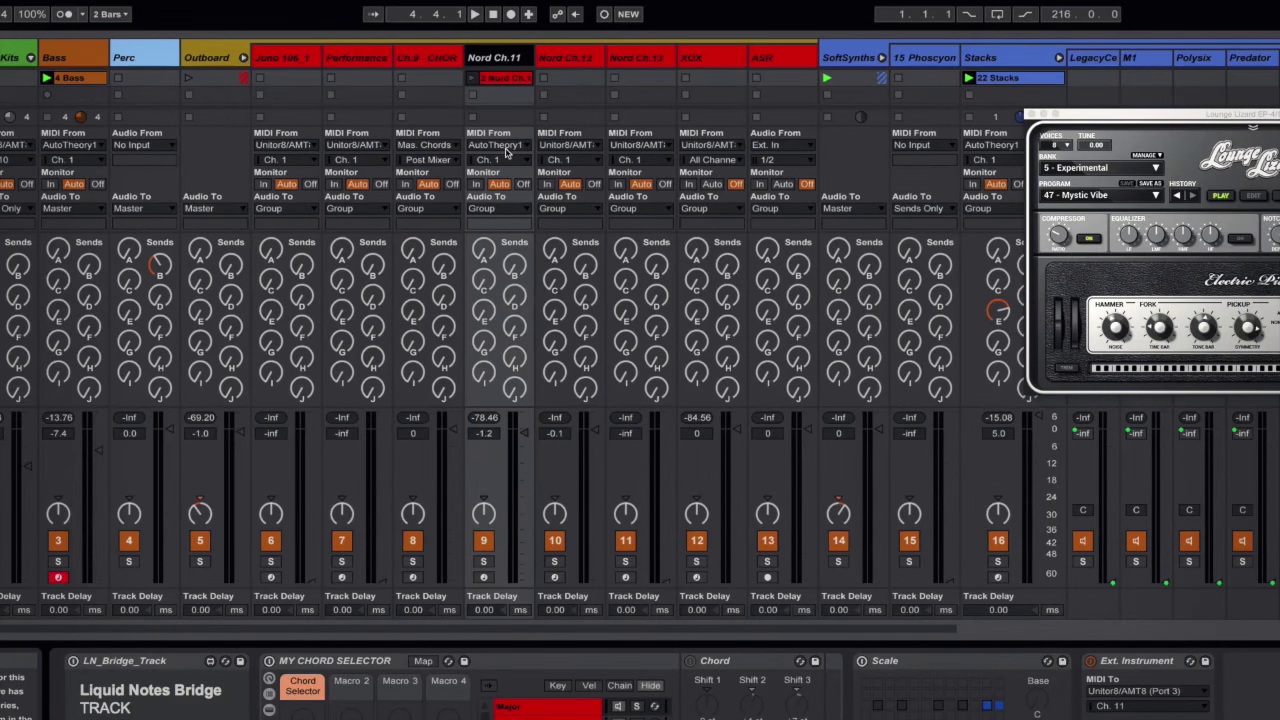
left_click(241, 58)
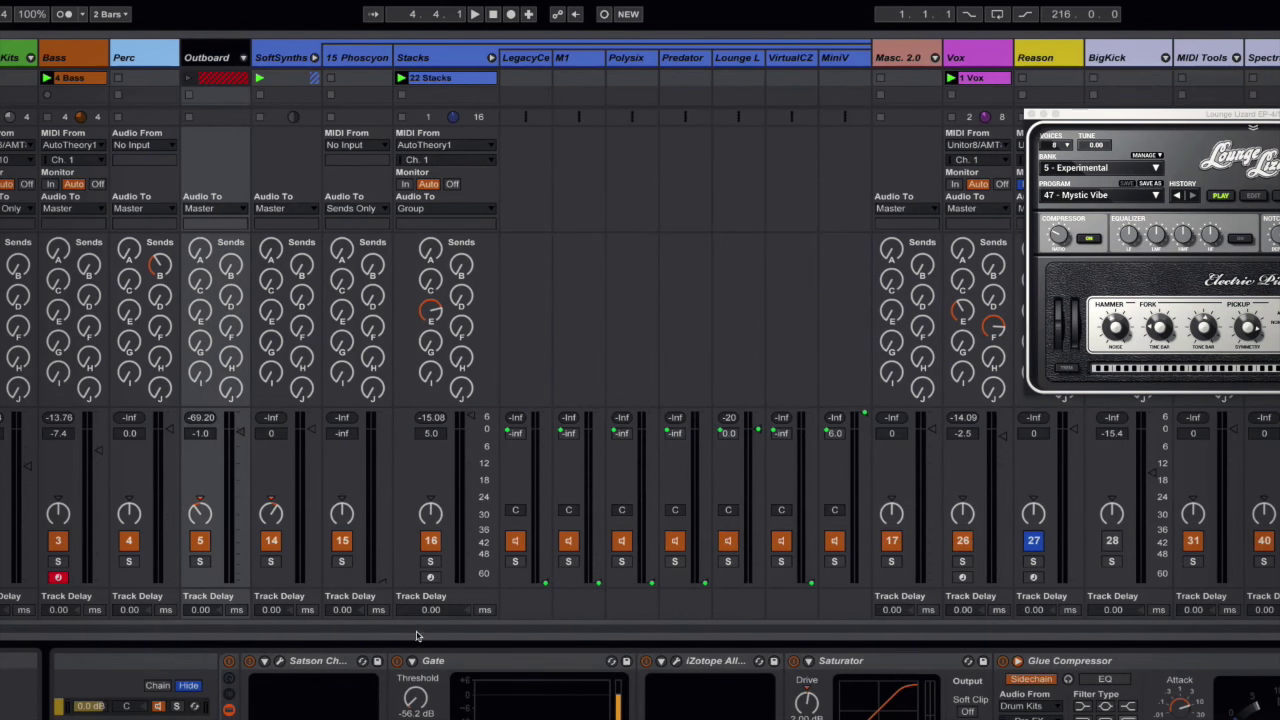
scroll(420, 635, "right", 3)
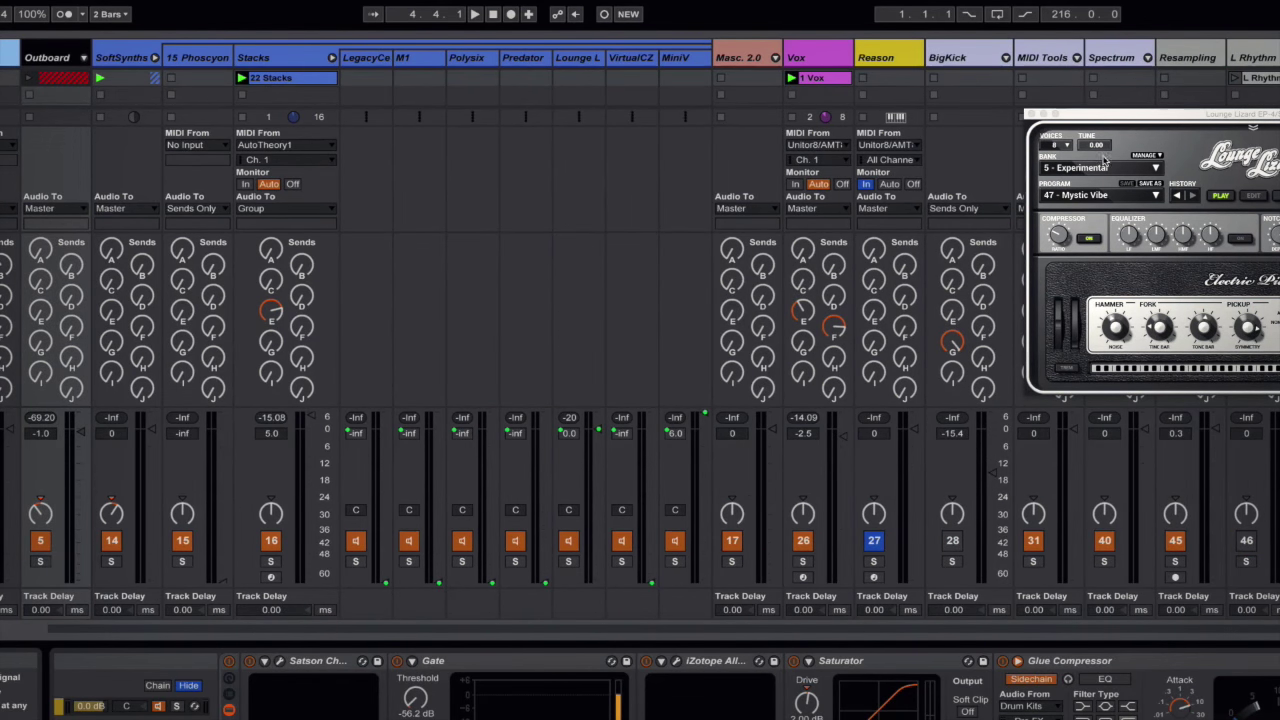
left_click_drag(1107, 121, 779, 109)
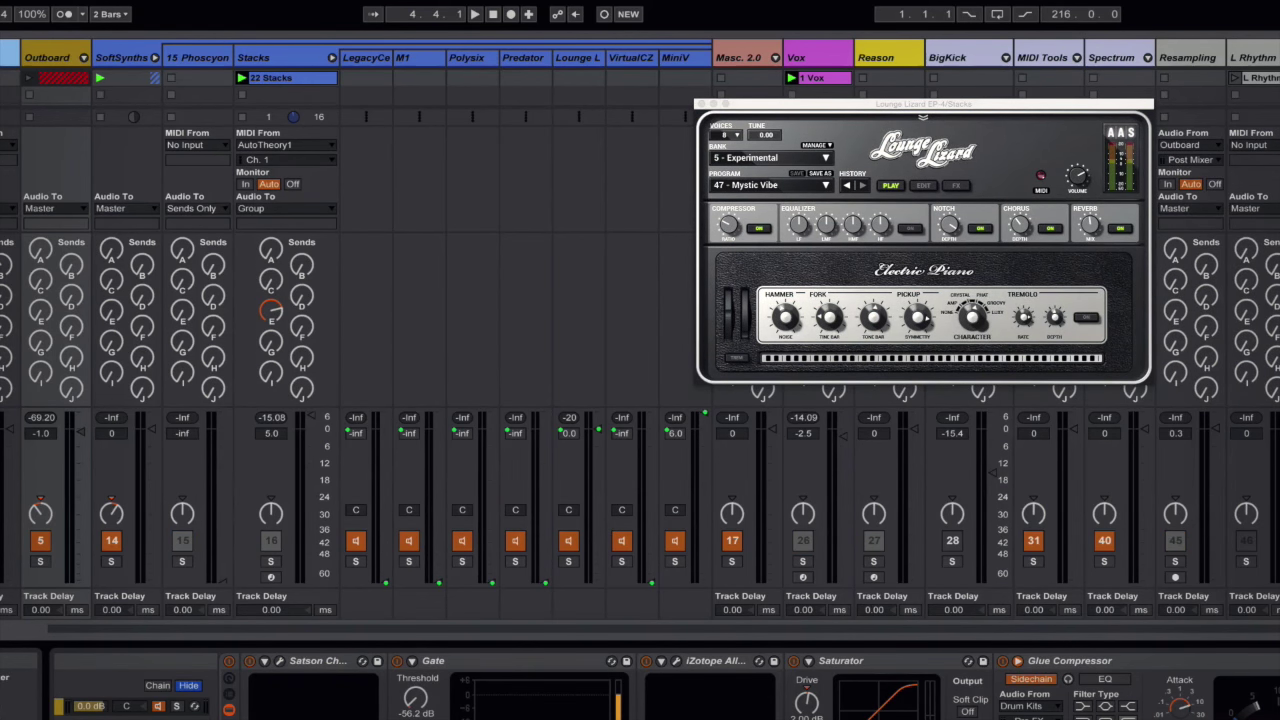
key("space")
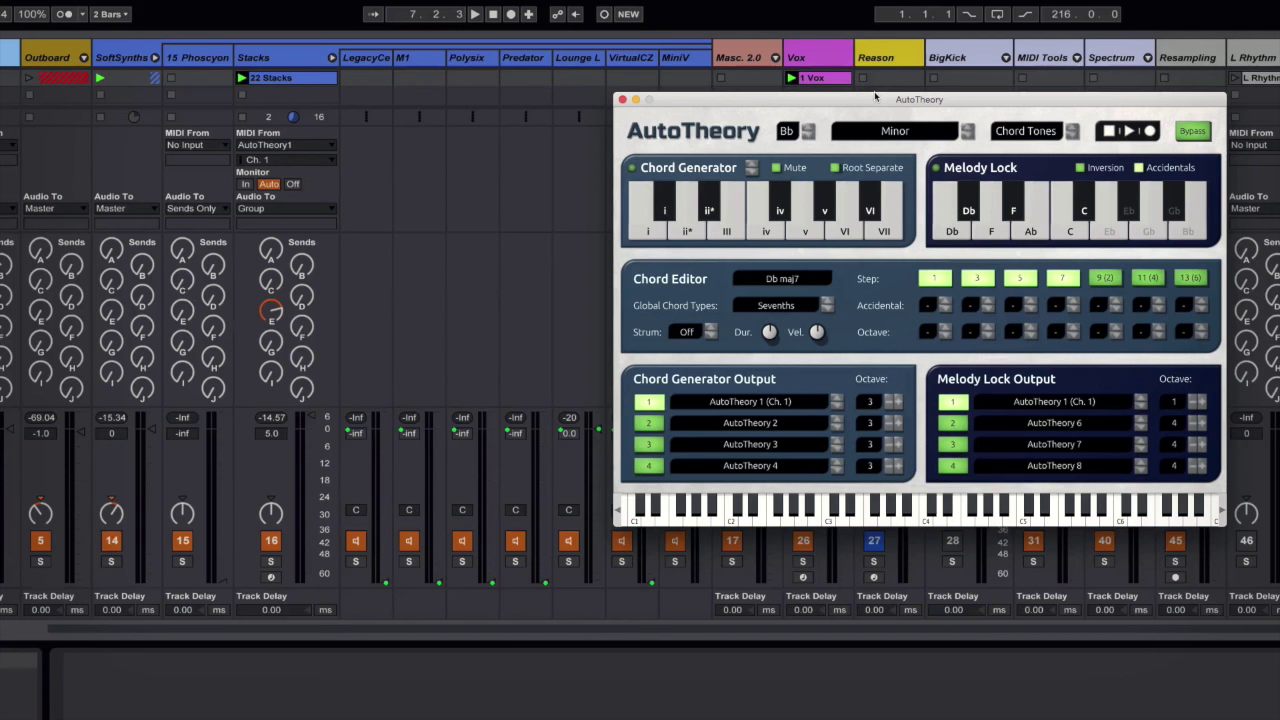
- Shift the AutoTheory window left and open the 22 Stacks clip in the piano roll
left_click_drag(875, 102, 608, 126)
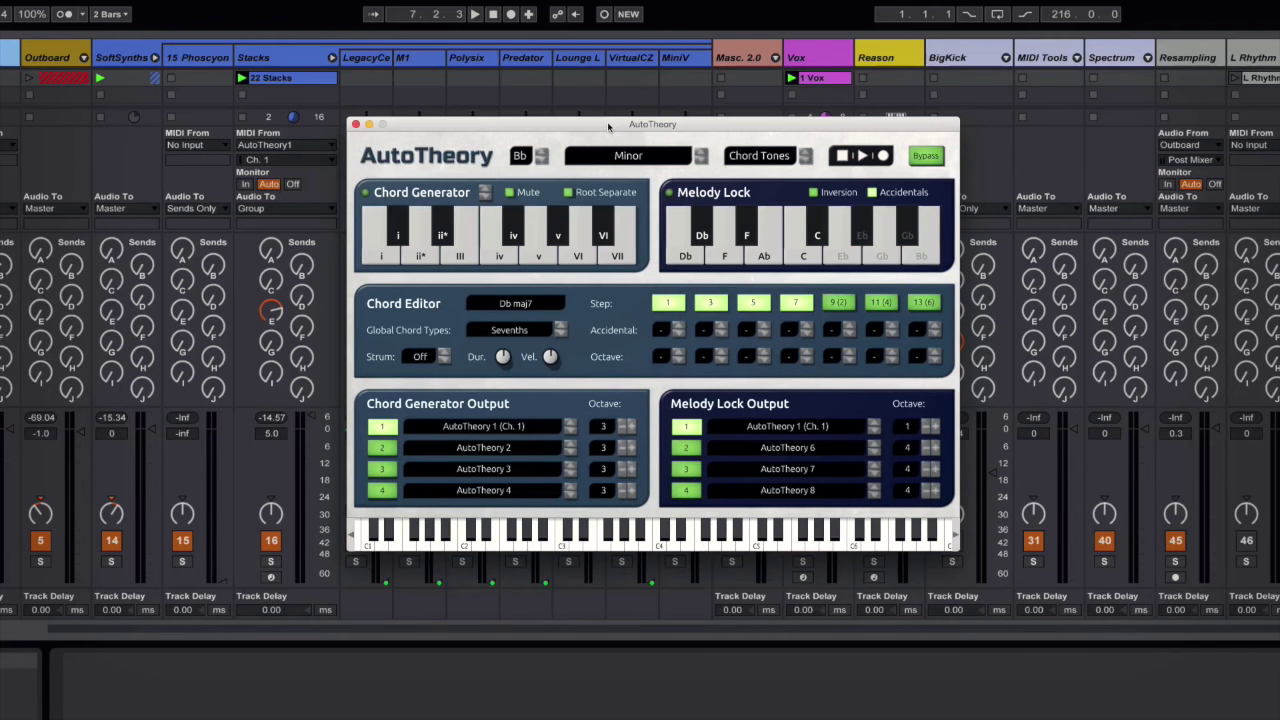
double_click(270, 77)
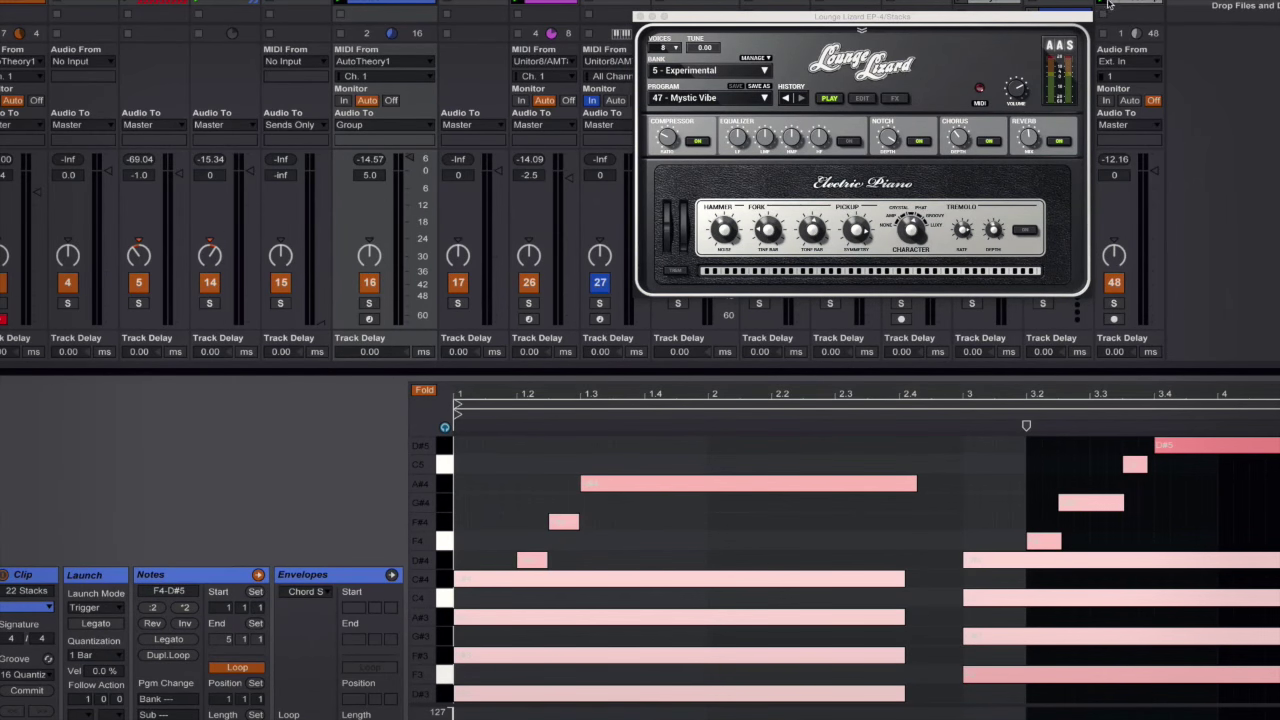
- Play the 22 Stacks clip through Lounge Lizard to hear its chords and melody
key("space")
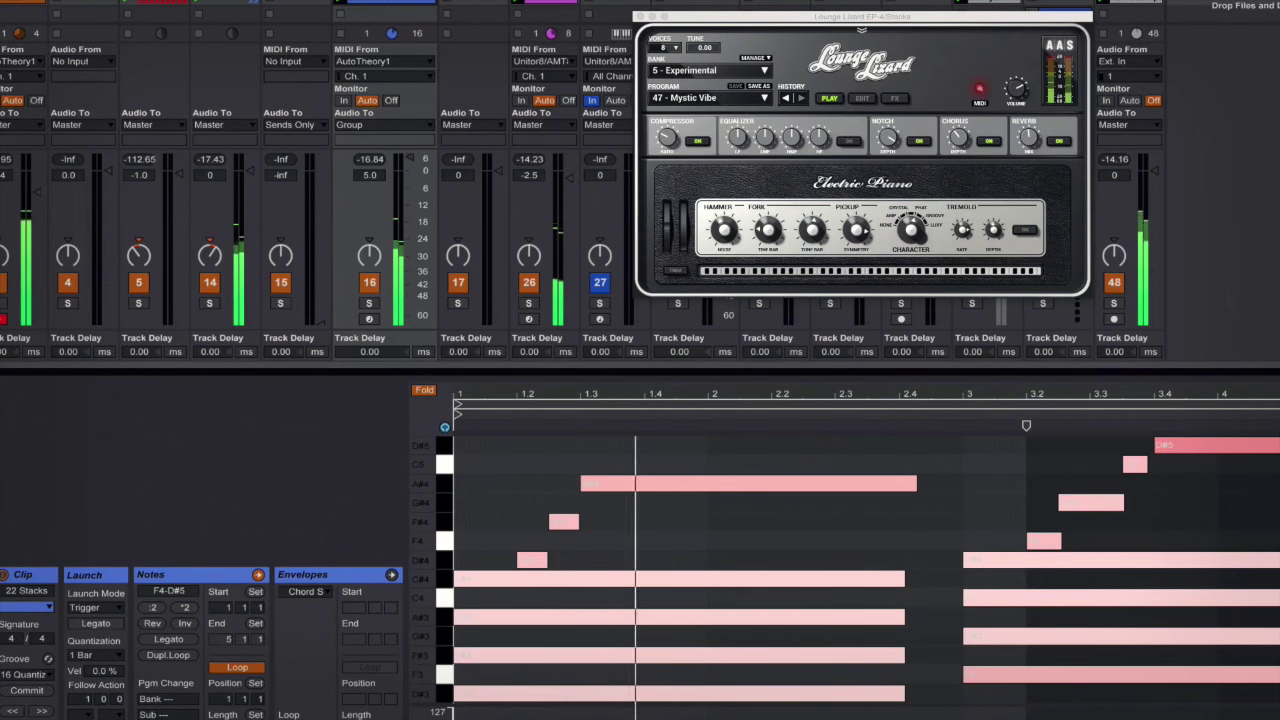